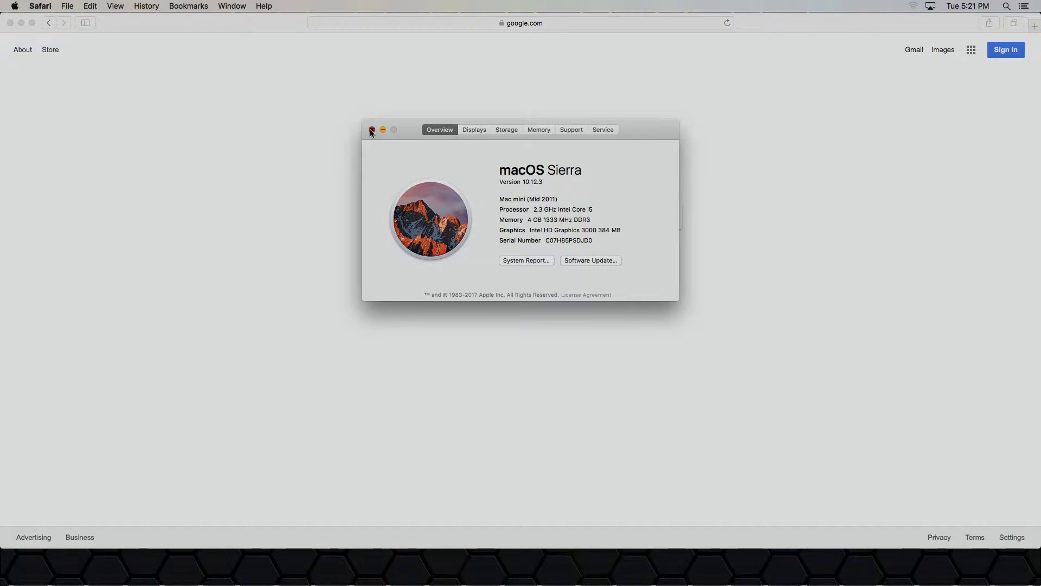
- Close About This Mac and begin shutting down the Mac
{"action": "left_click", "coordinate": [371, 130]}
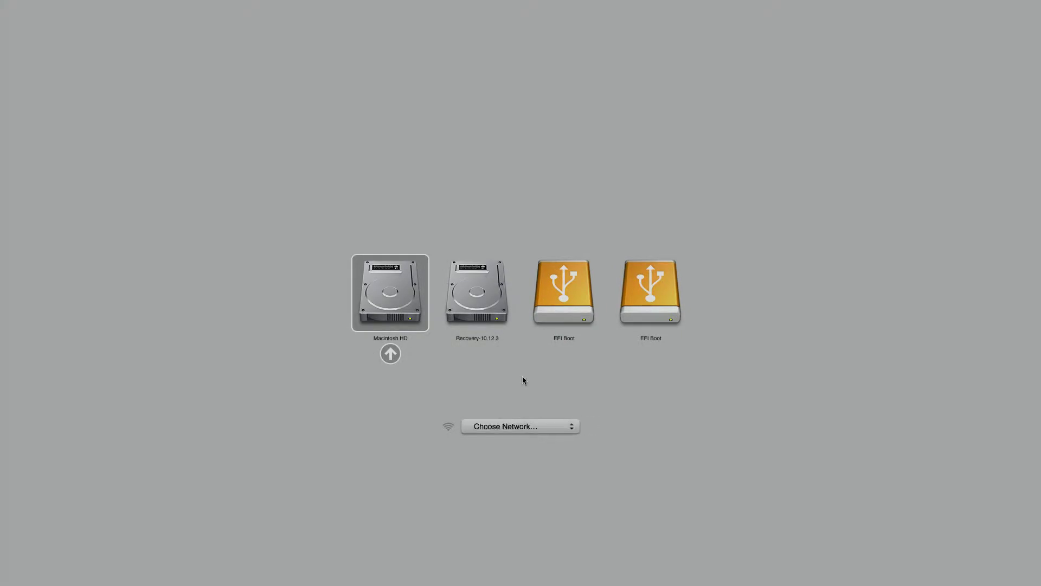
- Select the first EFI Boot drive in the startup picker and boot the Linux Mint USB
{"action": "key", "text": "Right"}
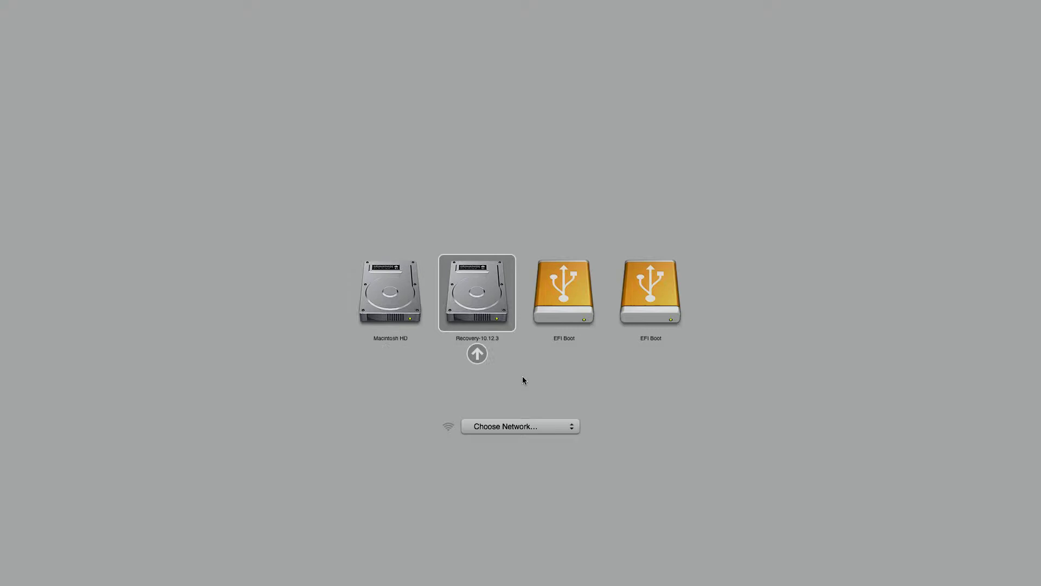
{"action": "key", "text": "Right"}
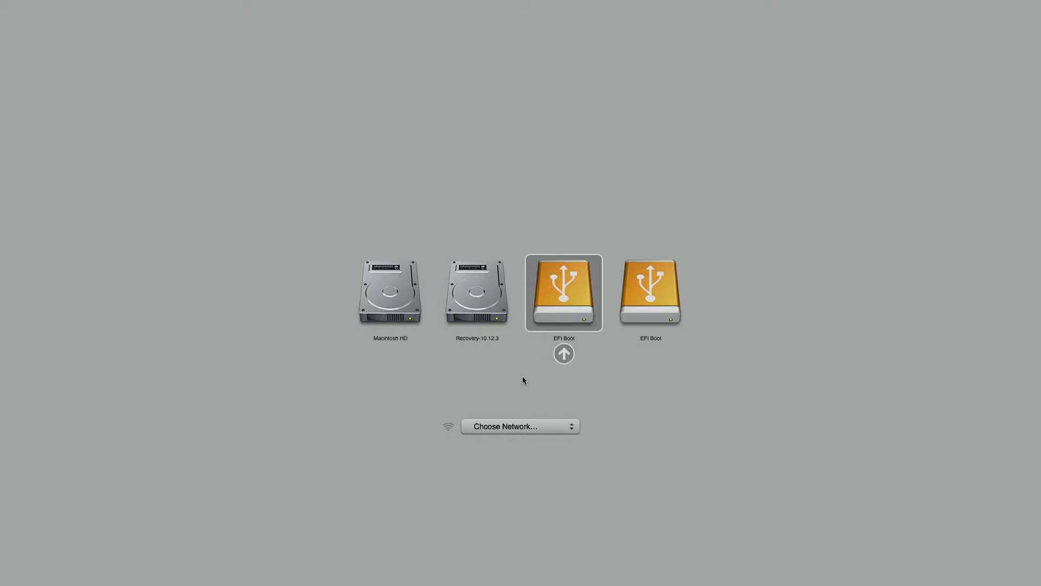
{"action": "key", "text": "Right"}
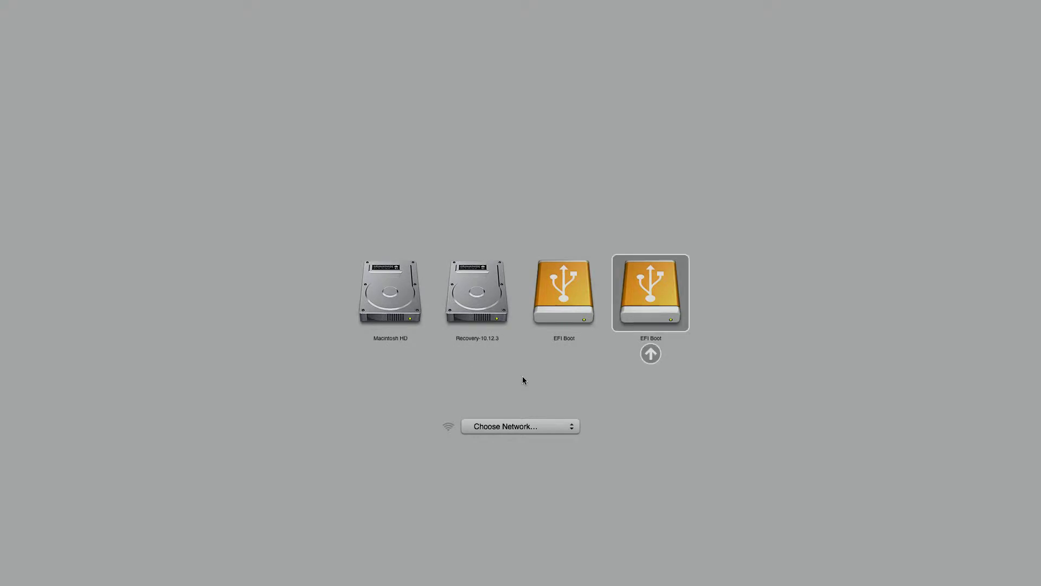
{"action": "key", "text": "Left"}
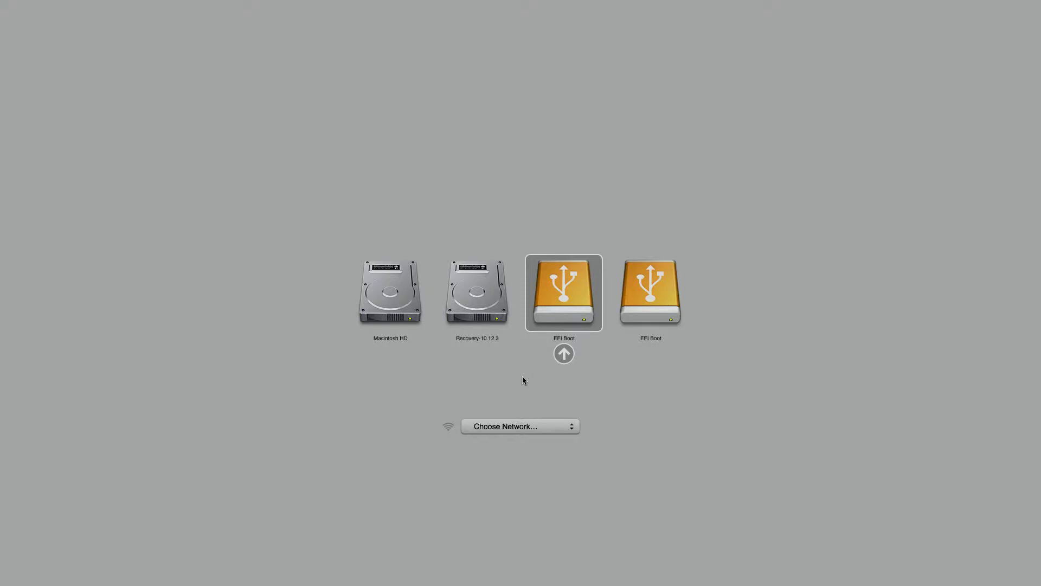
{"action": "key", "text": "Return"}
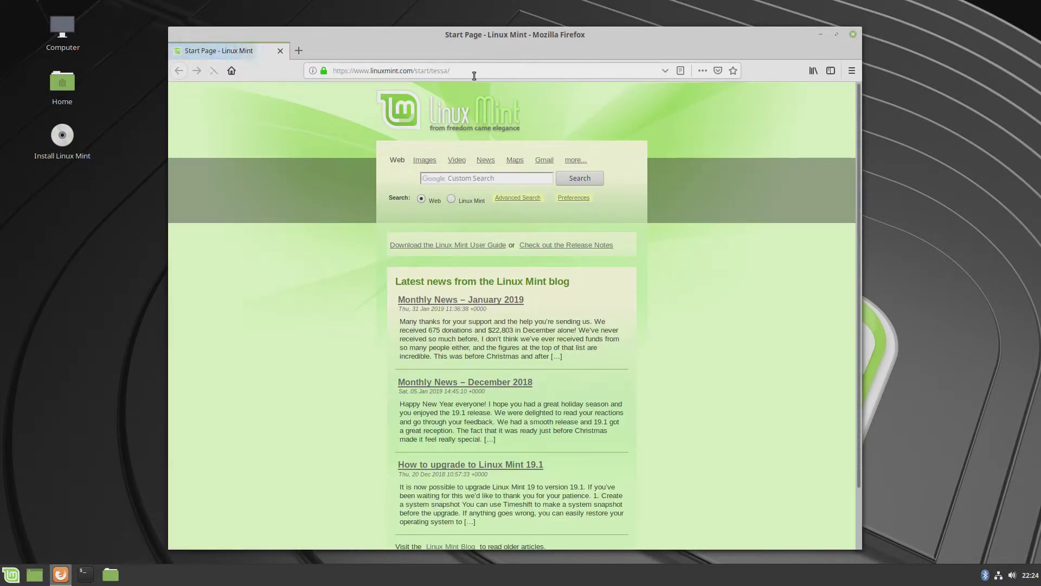
- Visit microcenter.com in Firefox, then close the browser window
{"action": "left_click", "coordinate": [474, 72]}
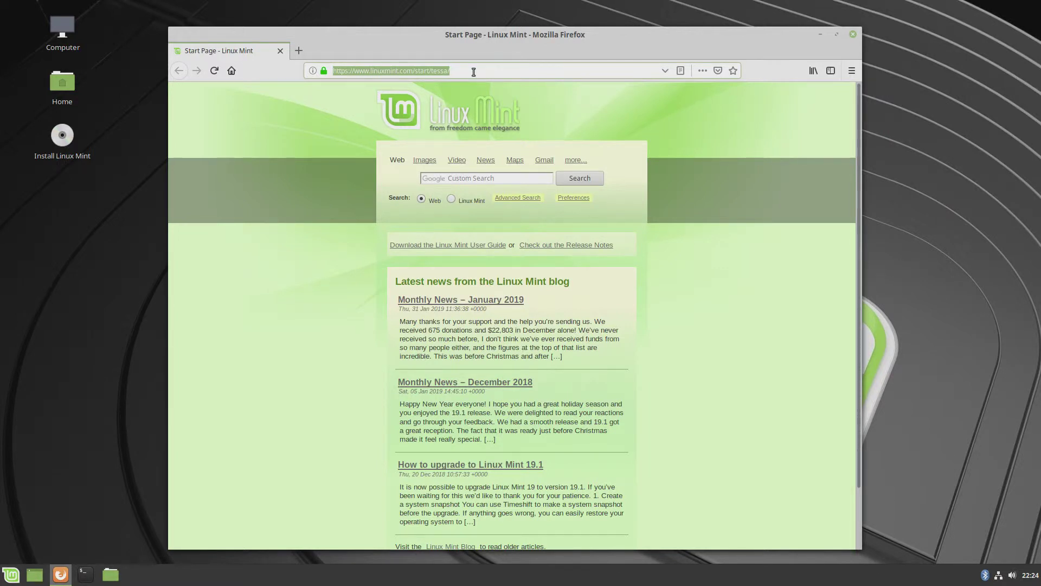
{"action": "type", "text": "micro"}
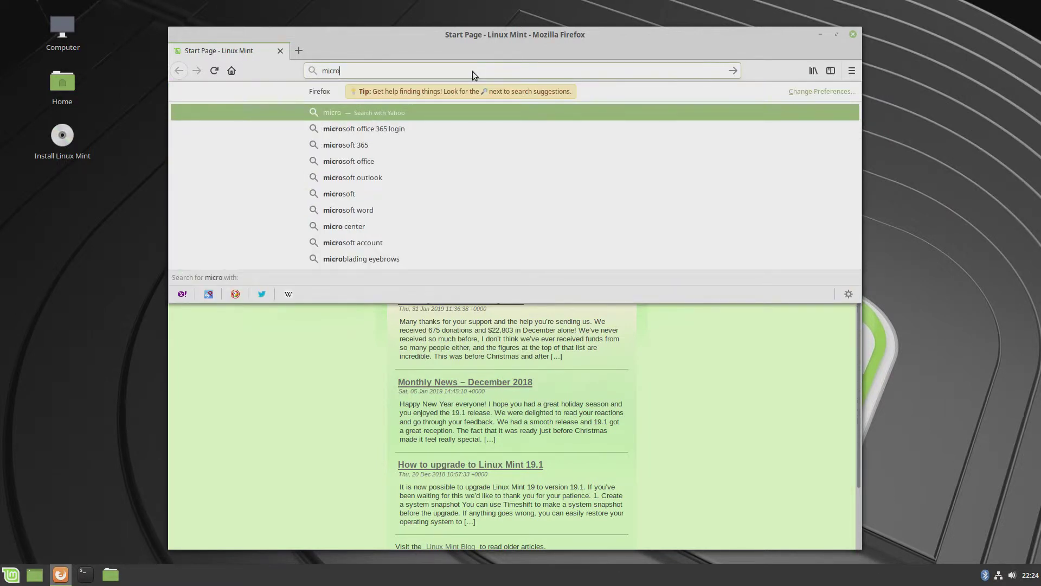
{"action": "type", "text": "center."}
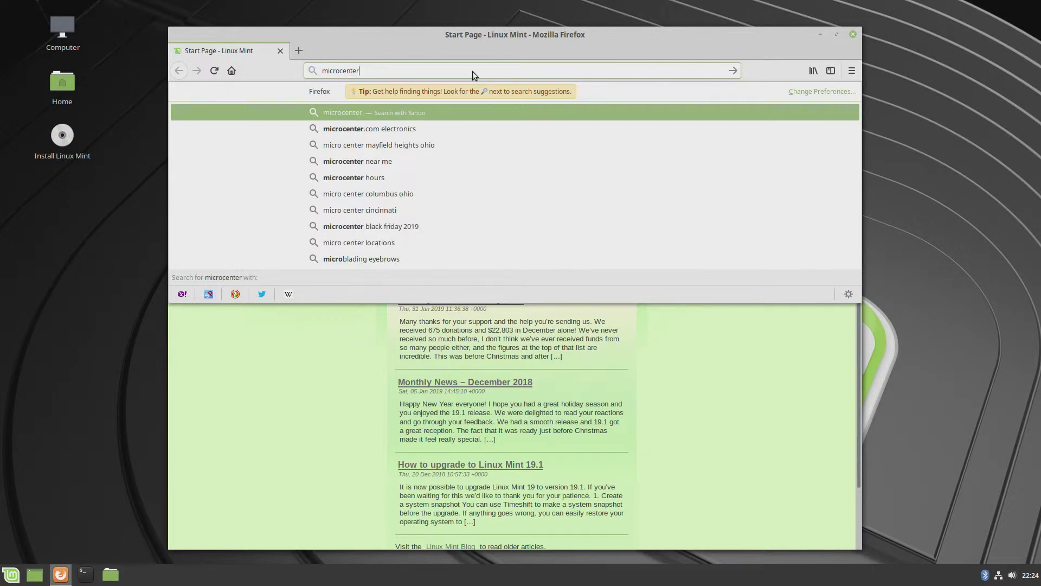
{"action": "type", "text": "com"}
{"action": "key", "text": "Return"}
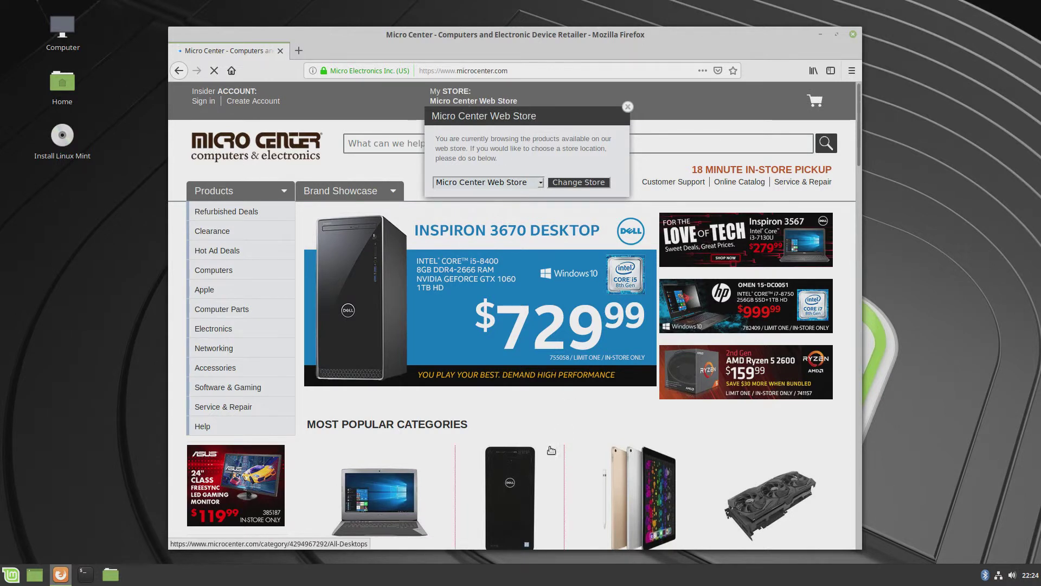
{"action": "left_click", "coordinate": [852, 36]}
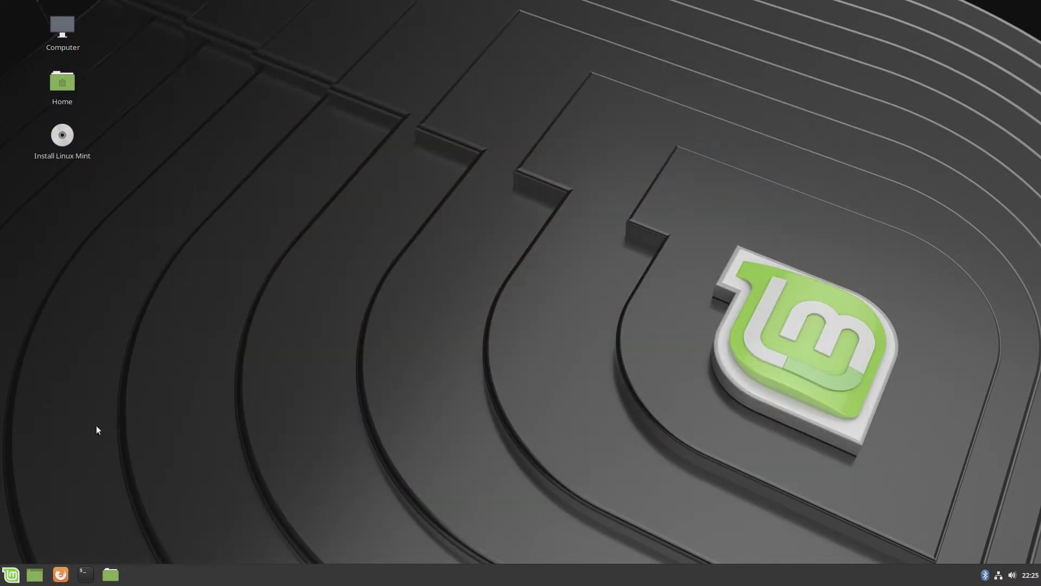
{"action": "left_click", "coordinate": [11, 575]}
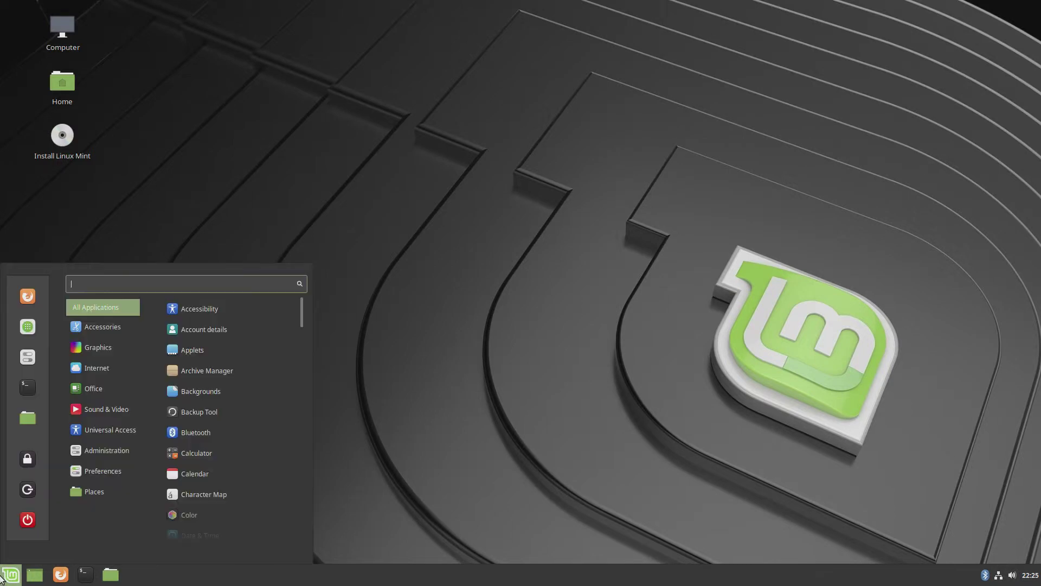
{"action": "mouse_move", "coordinate": [100, 390]}
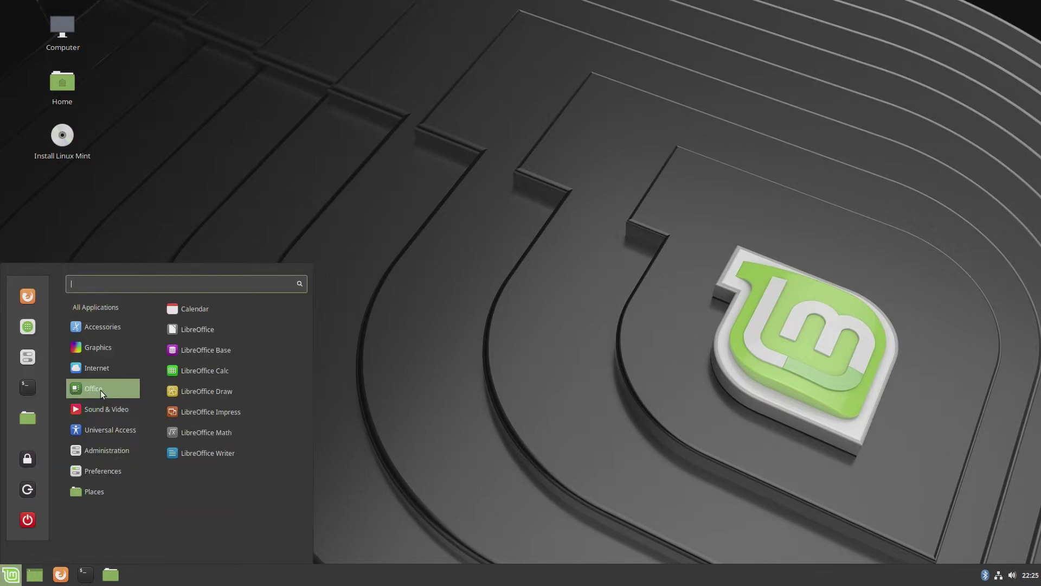
{"action": "left_click", "coordinate": [201, 365]}
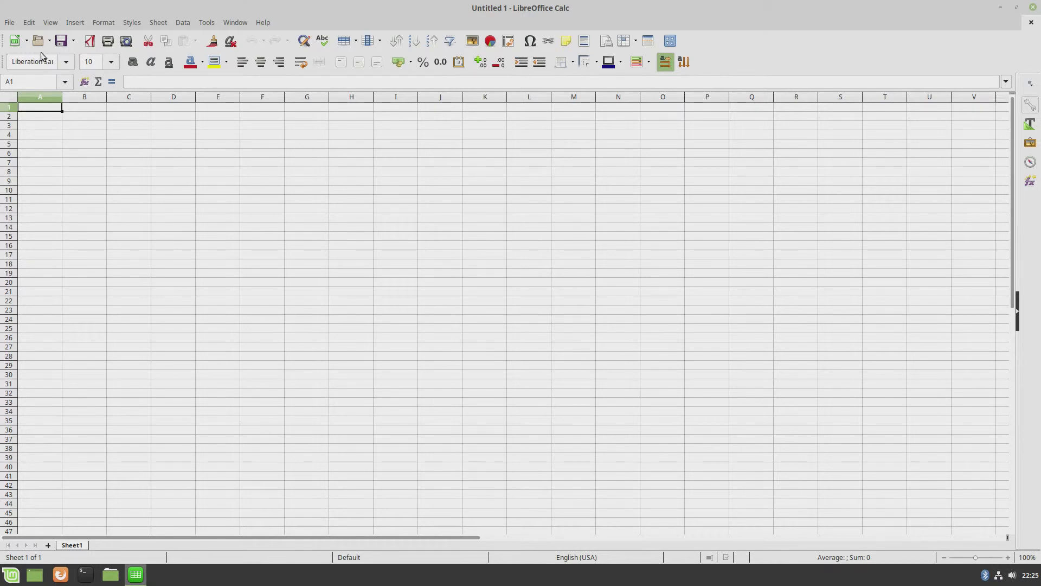
{"action": "left_click", "coordinate": [1032, 7]}
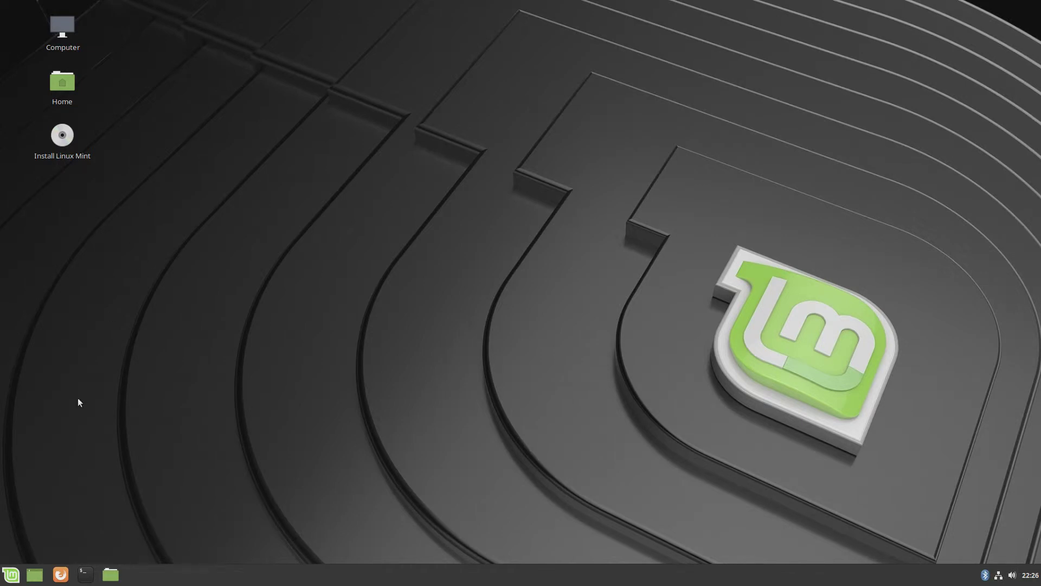
- Connect to the Rivendell Multimedia network share and open its Movies/2012 folder
{"action": "left_click", "coordinate": [112, 575]}
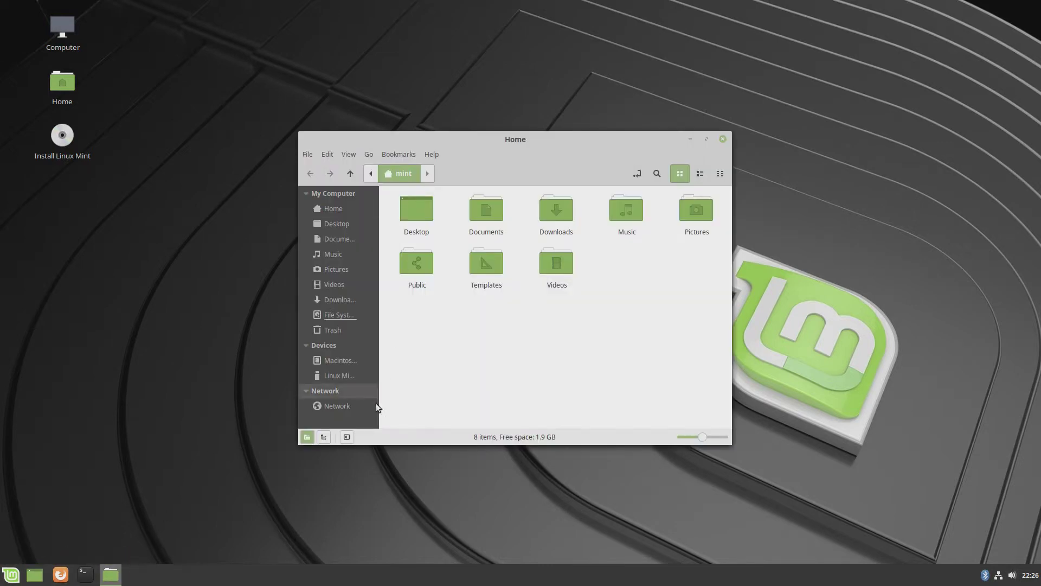
{"action": "left_click", "coordinate": [343, 404]}
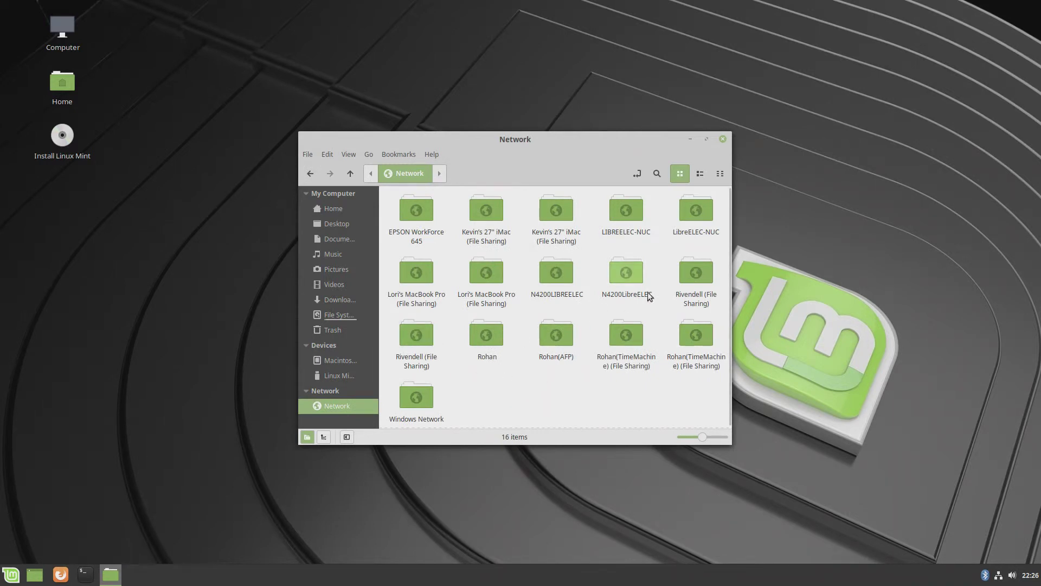
{"action": "left_click", "coordinate": [697, 274]}
{"action": "double_click", "coordinate": [698, 275]}
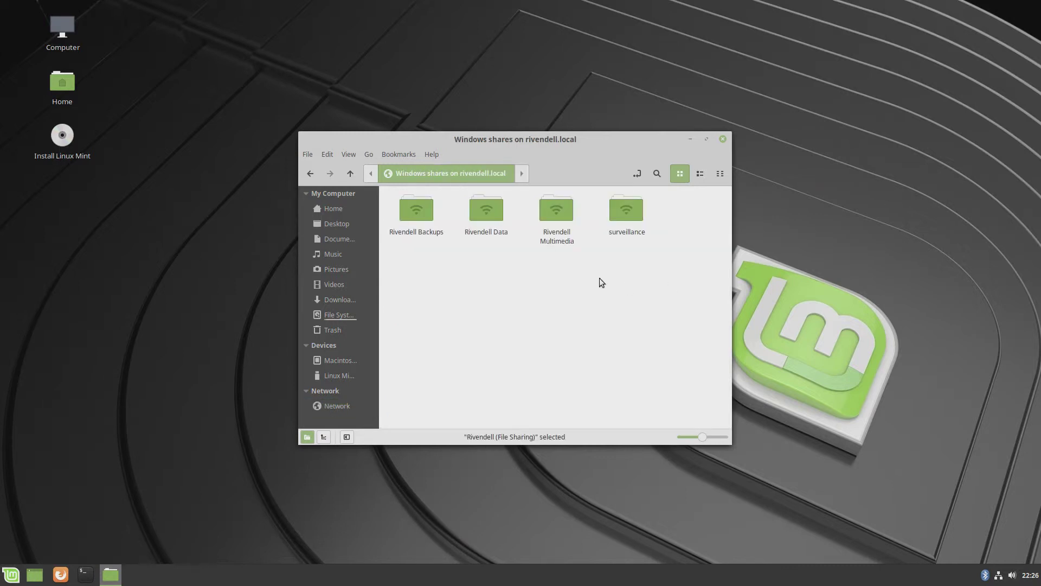
{"action": "double_click", "coordinate": [549, 214]}
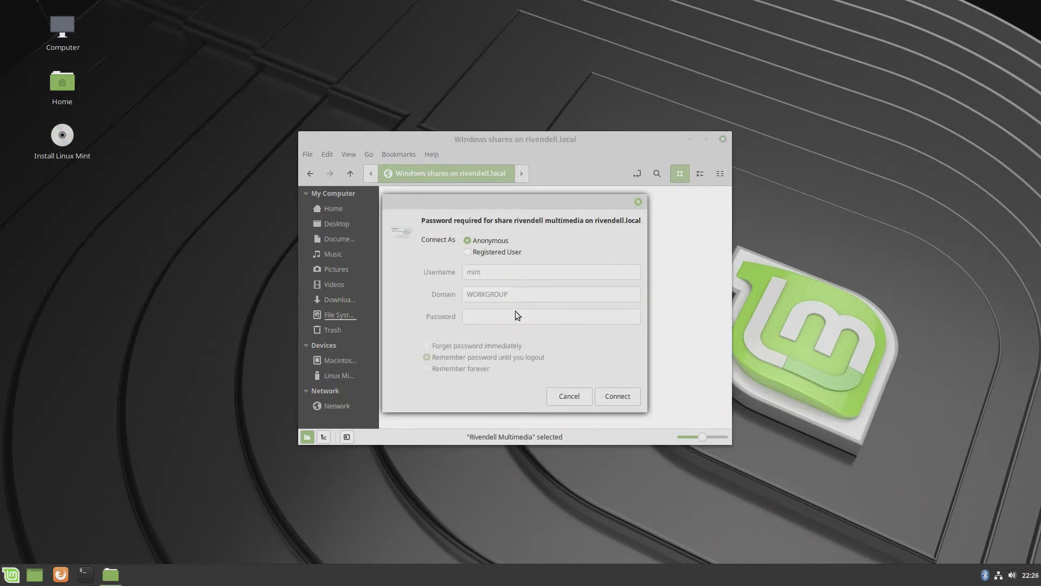
{"action": "left_click", "coordinate": [620, 396]}
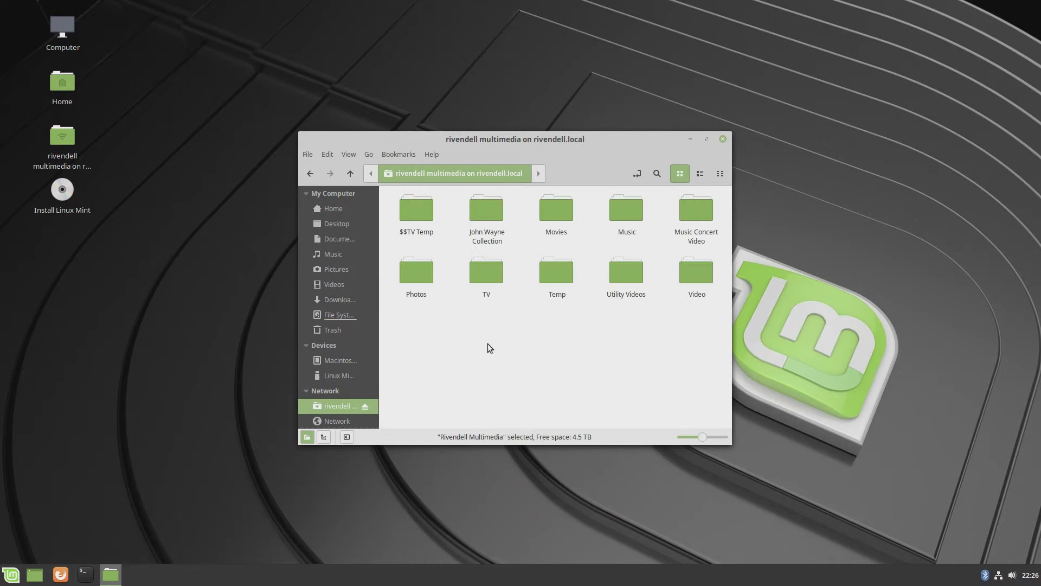
{"action": "double_click", "coordinate": [550, 214]}
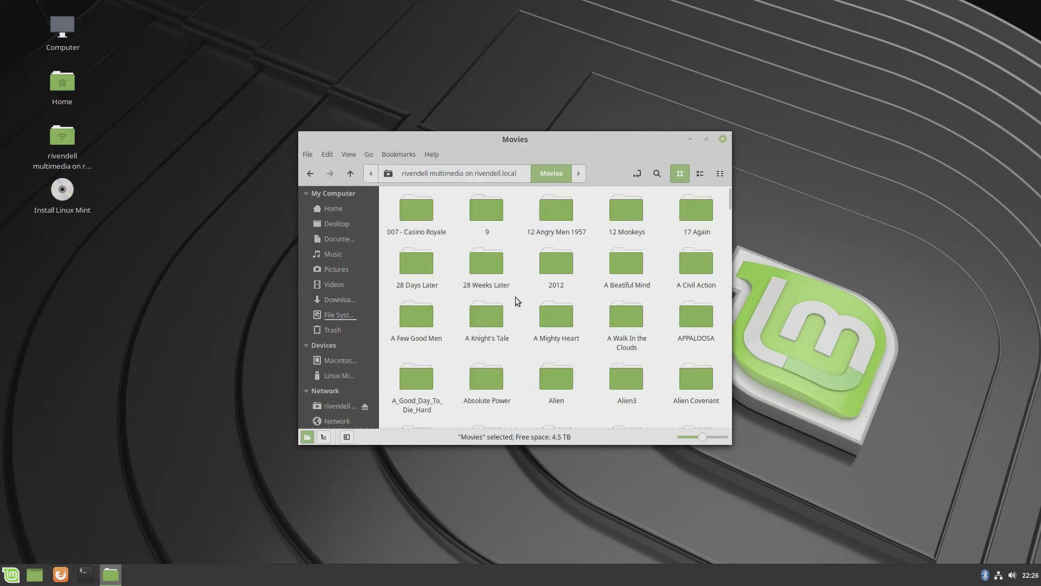
{"action": "double_click", "coordinate": [556, 271]}
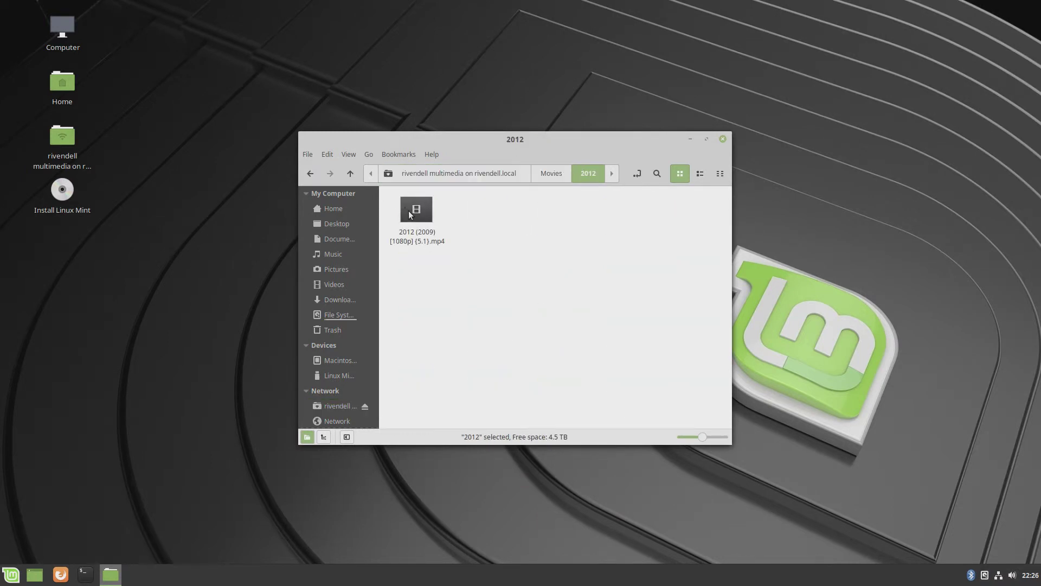
{"action": "left_click", "coordinate": [411, 215]}
{"action": "right_click", "coordinate": [411, 215]}
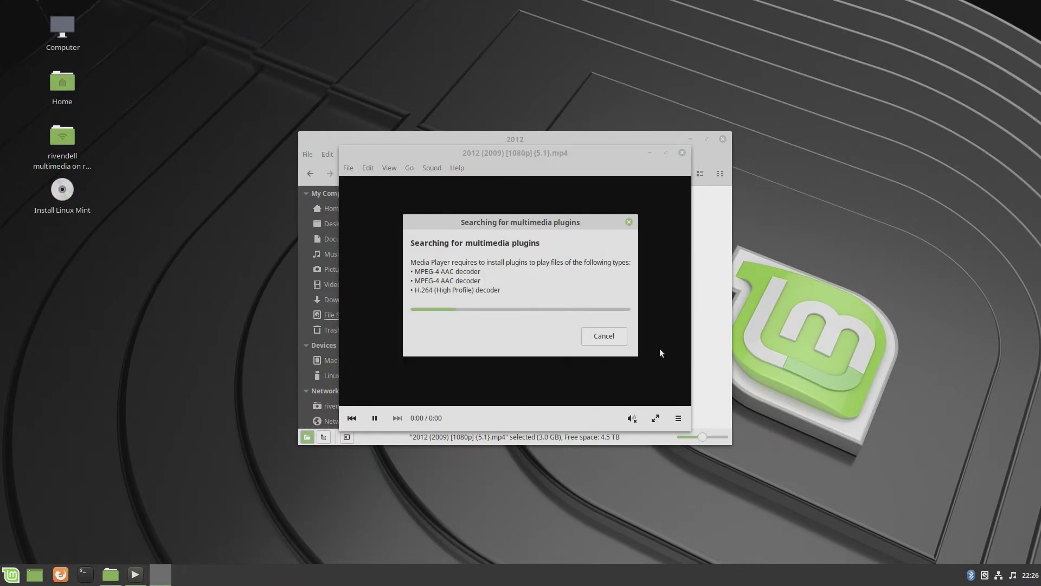
{"action": "left_click", "coordinate": [608, 341]}
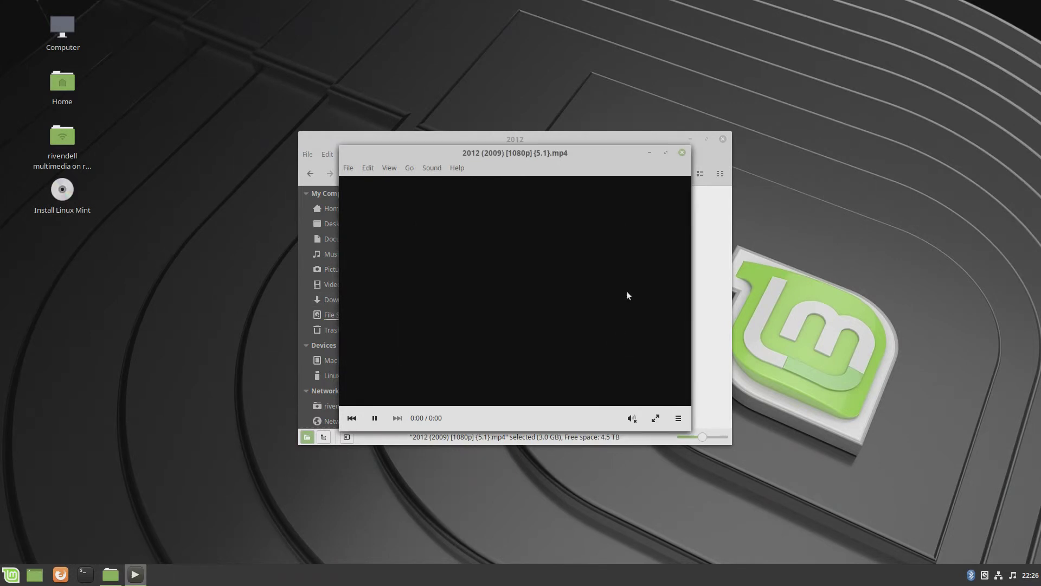
{"action": "left_click", "coordinate": [682, 152]}
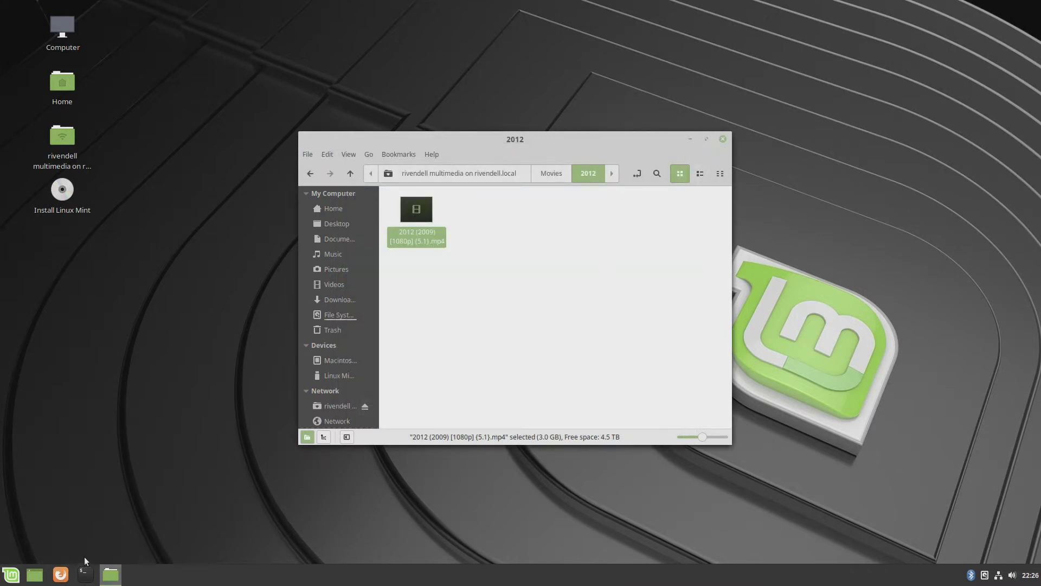
- Search Software Manager for vlc and install VLC, declining the additional software prompt
{"action": "left_click", "coordinate": [11, 575]}
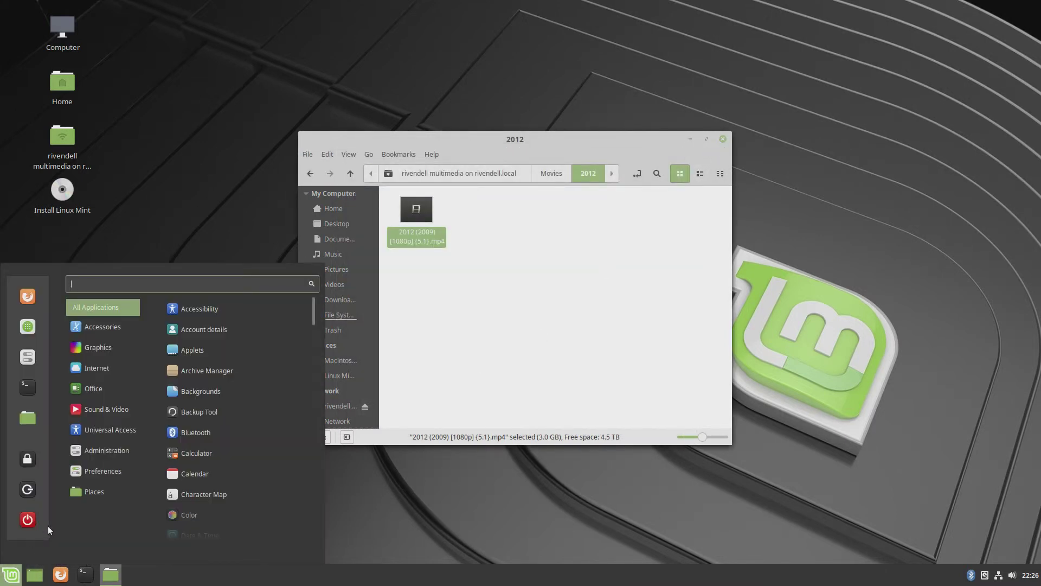
{"action": "left_click", "coordinate": [27, 326]}
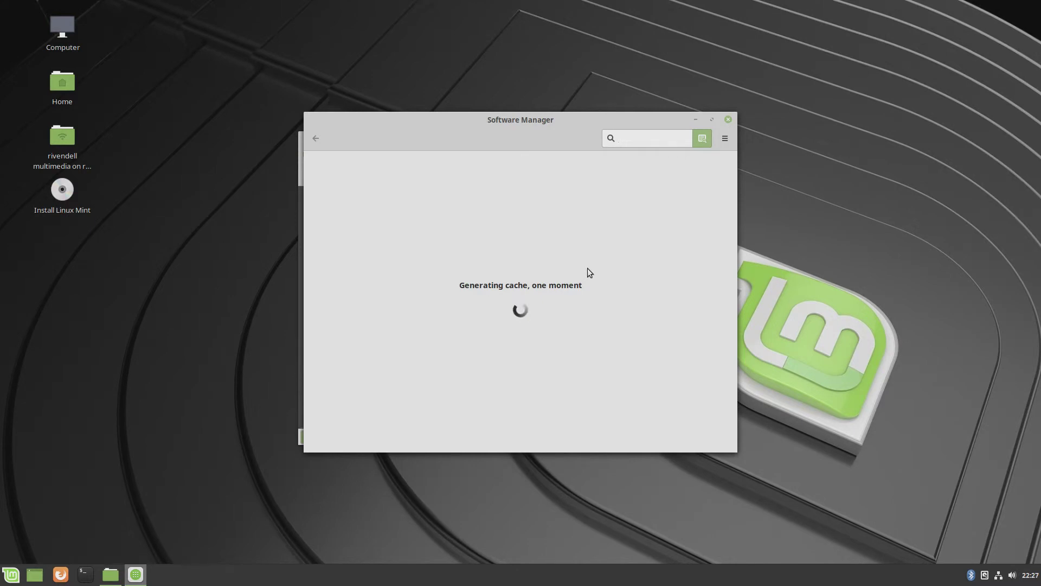
{"action": "type", "text": "vlc"}
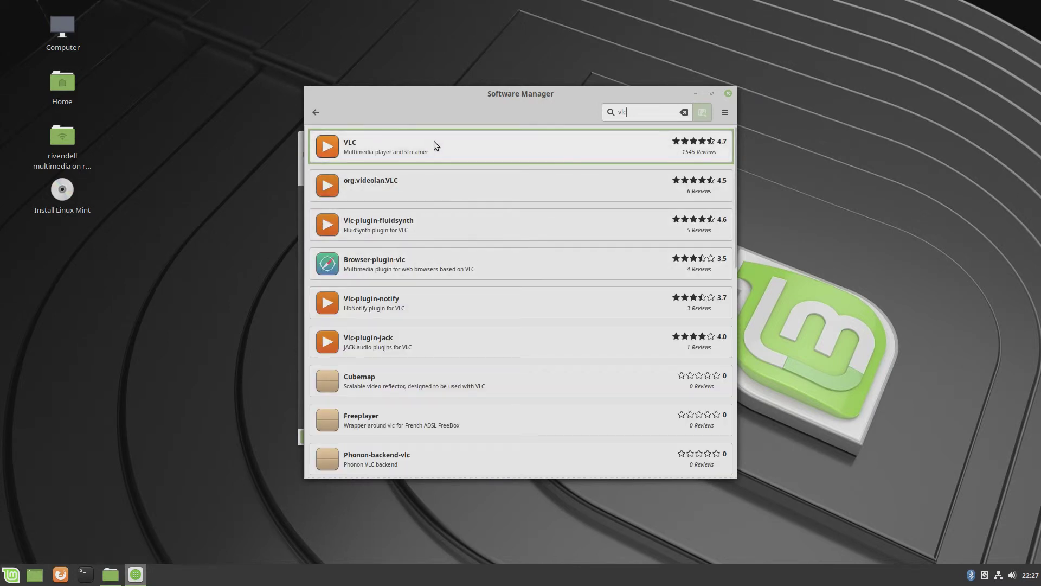
{"action": "left_click", "coordinate": [433, 144]}
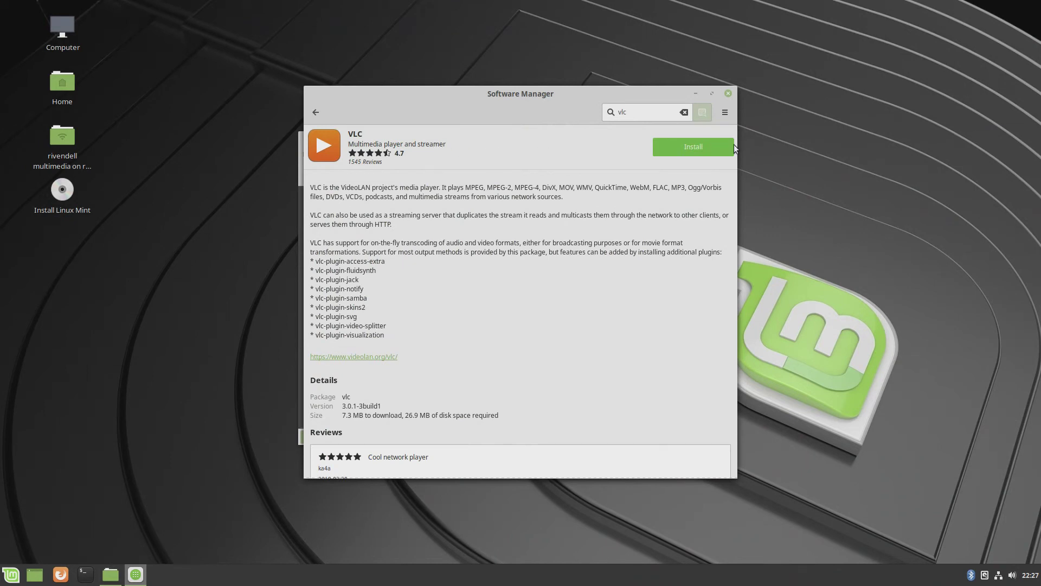
{"action": "left_click", "coordinate": [709, 148]}
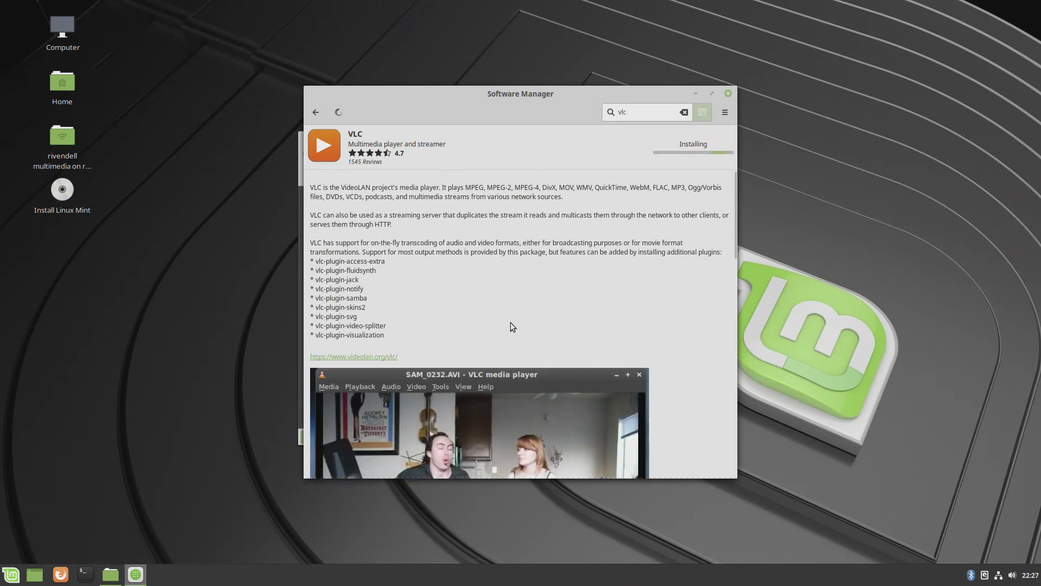
{"action": "left_click", "coordinate": [539, 357]}
- Minimize Software Manager and open the 2012 mp4 with VLC media player
{"action": "left_click", "coordinate": [696, 93]}
{"action": "right_click", "coordinate": [413, 207]}
{"action": "mouse_move", "coordinate": [440, 233]}
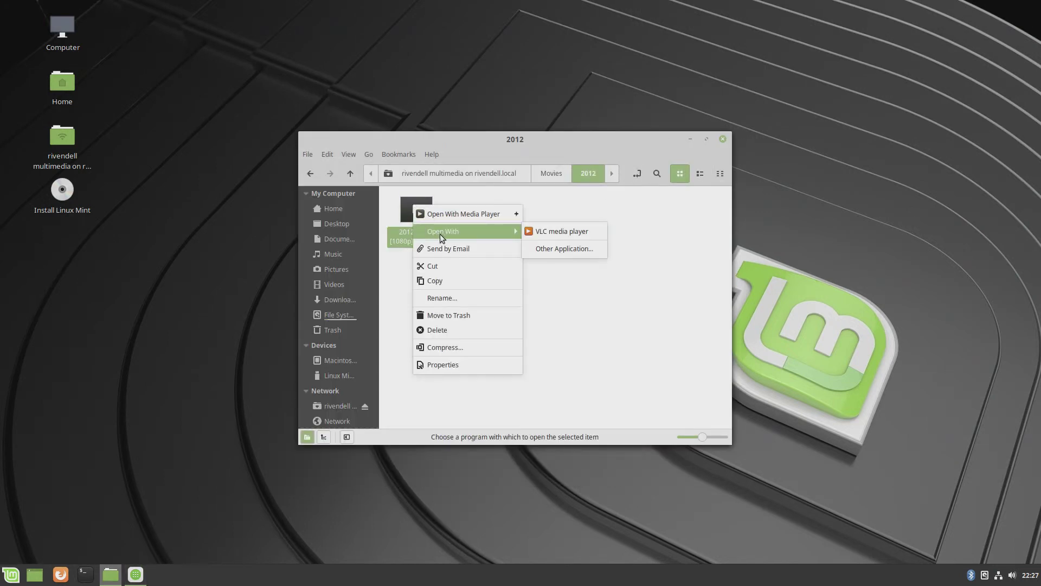
{"action": "left_click", "coordinate": [564, 231]}
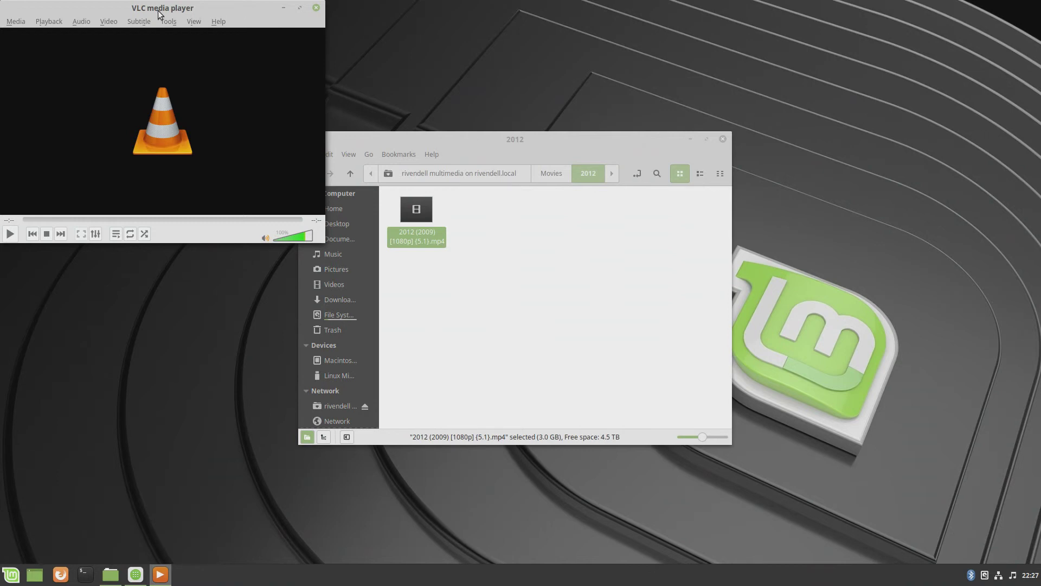
- Center the VLC window, quit VLC via Media > Quit, and close the 2012 folder
{"action": "left_click_drag", "start_coordinate": [156, 9], "coordinate": [497, 102]}
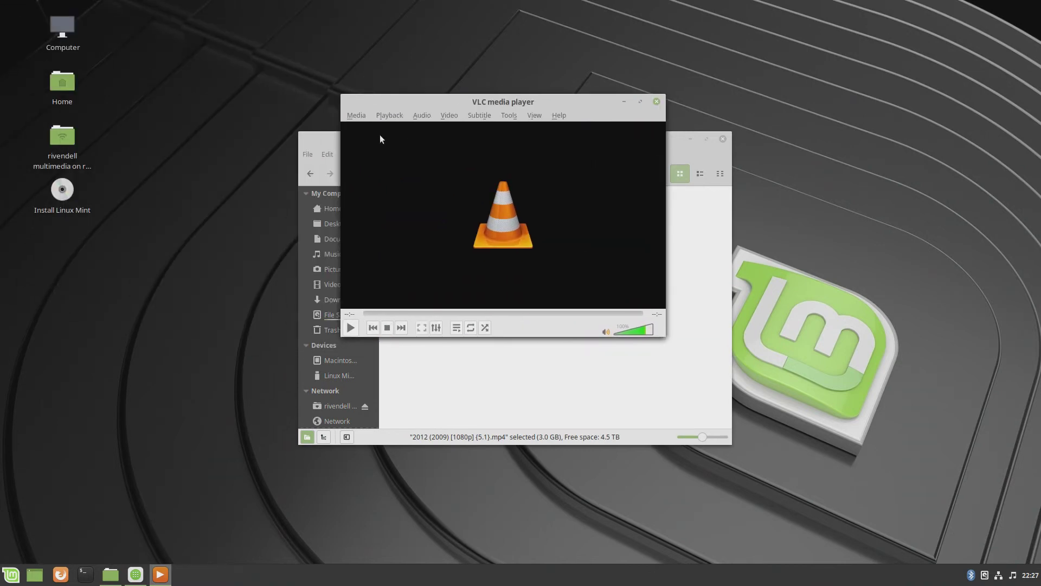
{"action": "left_click", "coordinate": [353, 115]}
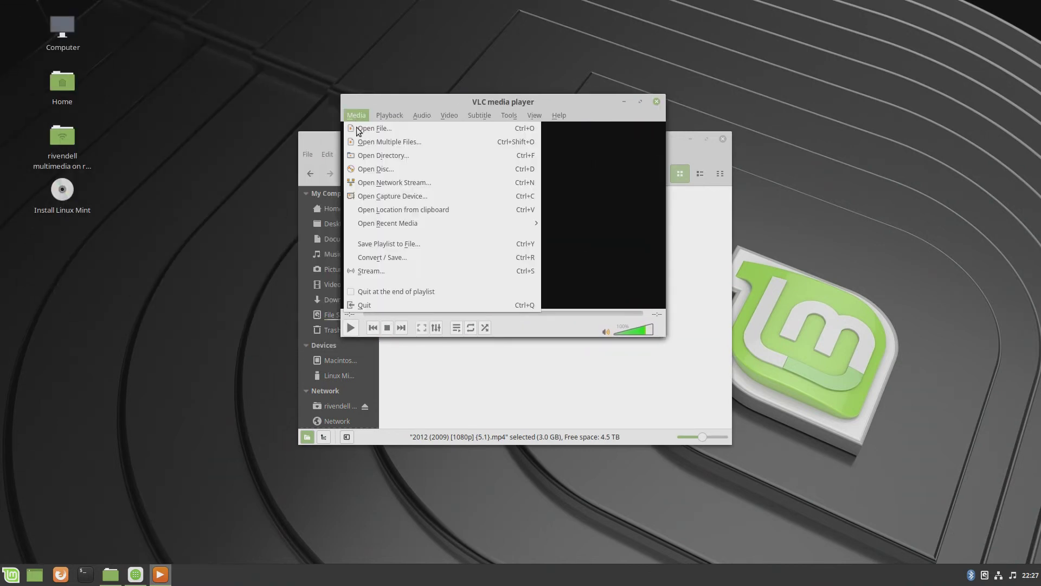
{"action": "left_click", "coordinate": [373, 304]}
{"action": "left_click", "coordinate": [724, 139]}
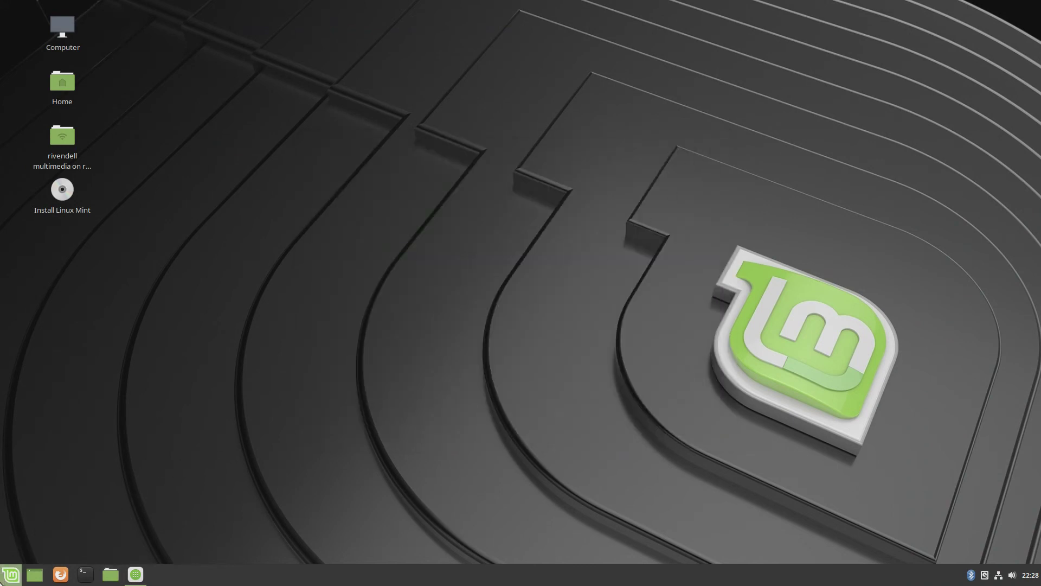
- Shut down the Linux Mint live session from the Mint menu's power button
{"action": "left_click", "coordinate": [11, 573]}
{"action": "left_click", "coordinate": [28, 519]}
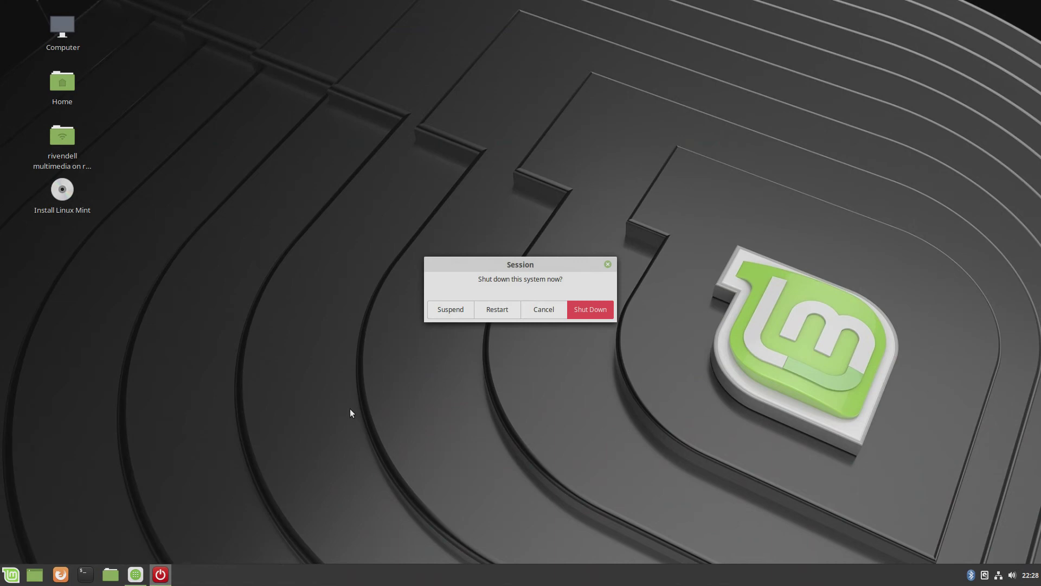
{"action": "left_click", "coordinate": [591, 310]}
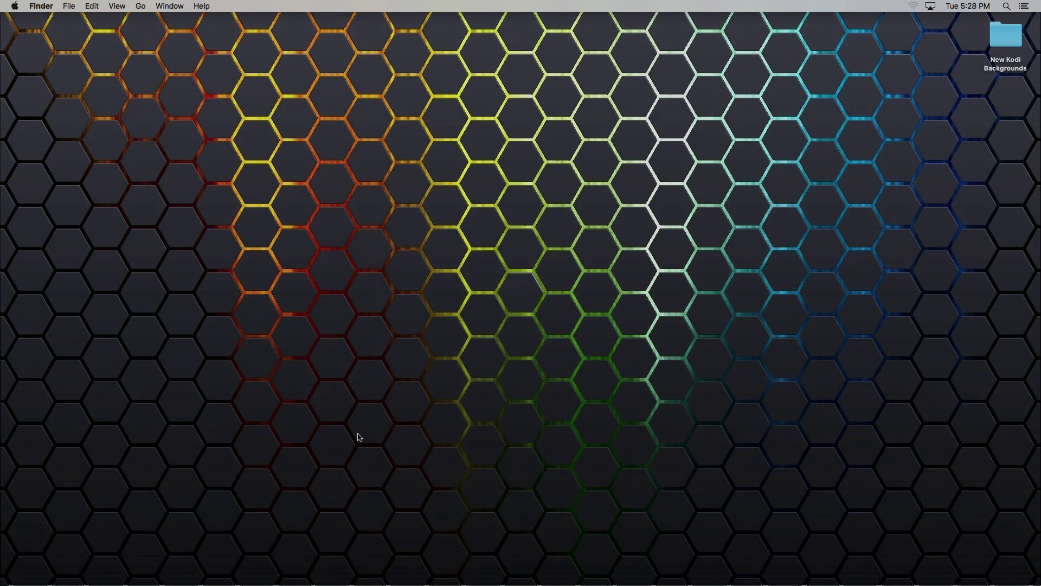
- Reveal the macOS Dock at the bottom of the Finder desktop
{"action": "mouse_move", "coordinate": [484, 573]}
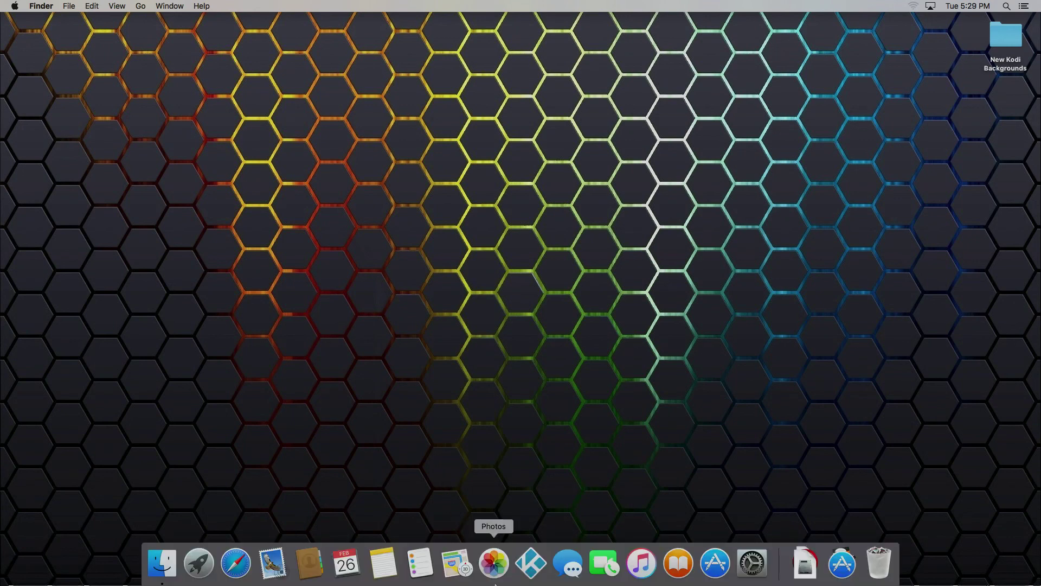